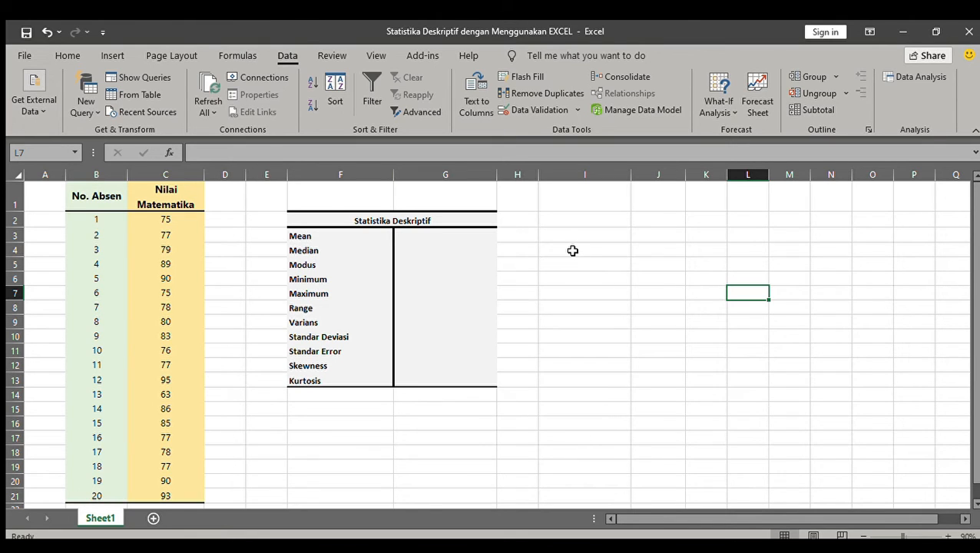
Calculate the mean of the math scores in G3 with =average(C2:C21).
left_click(464, 232)
type("=")
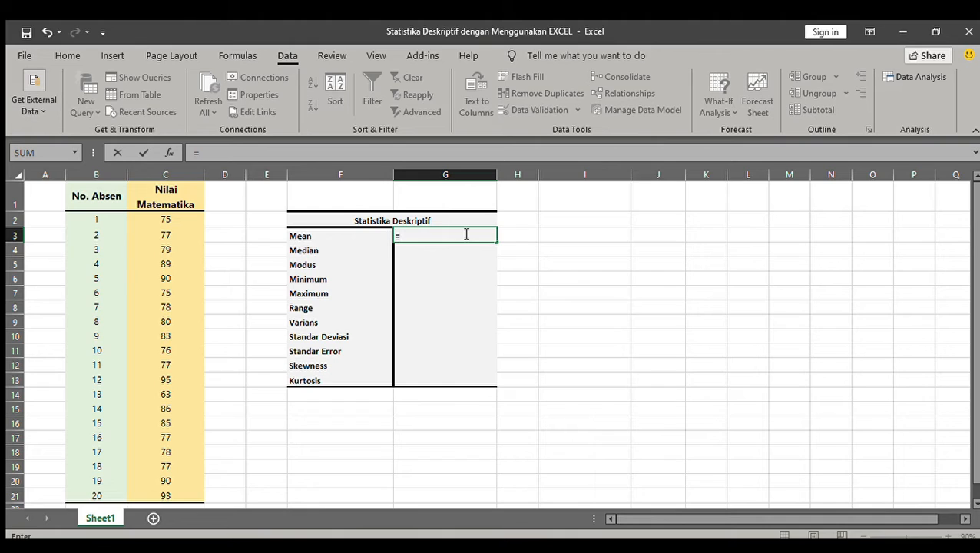
type("average(")
left_click_drag(177, 219, 185, 503)
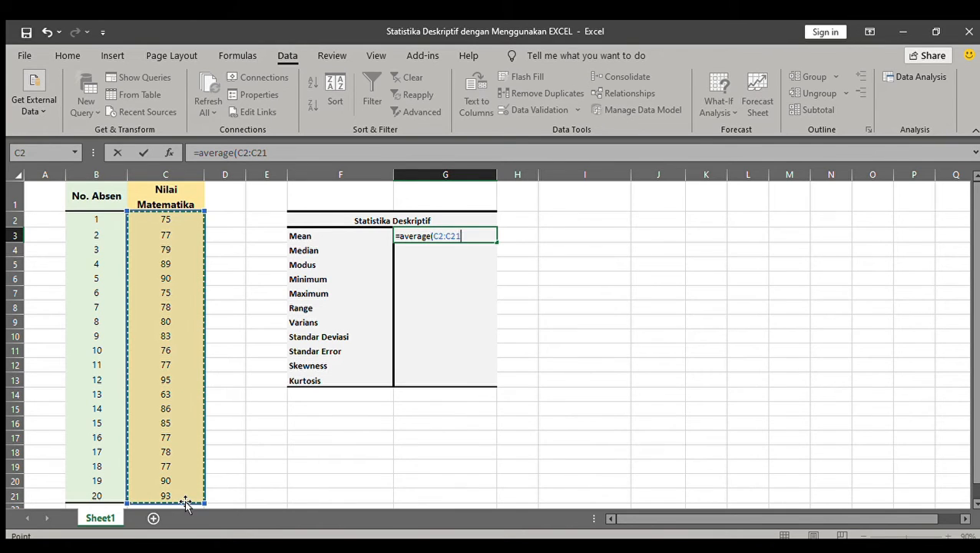
type(")")
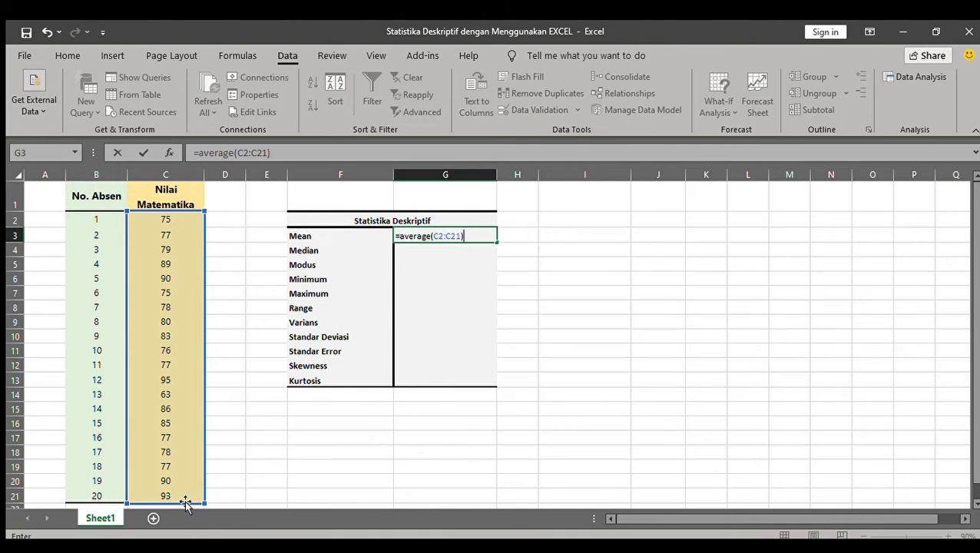
key("Return")
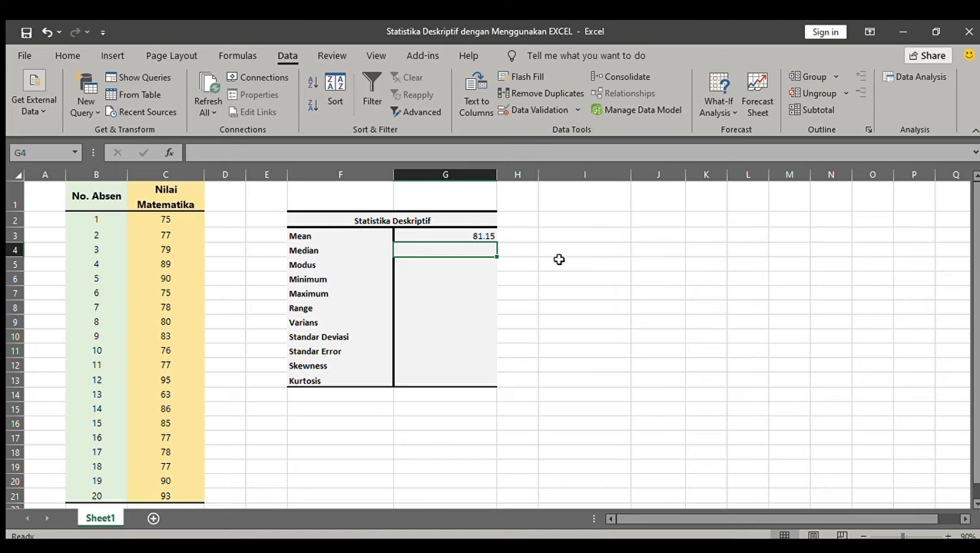
Calculate the median of the math scores in G4 with =median(C2:C21).
type("=")
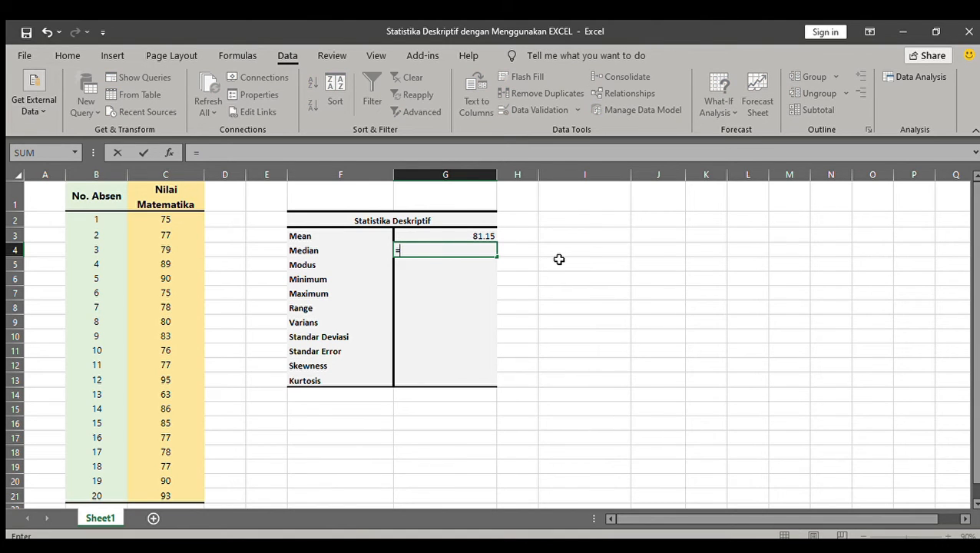
type("median(")
left_click_drag(185, 220, 179, 491)
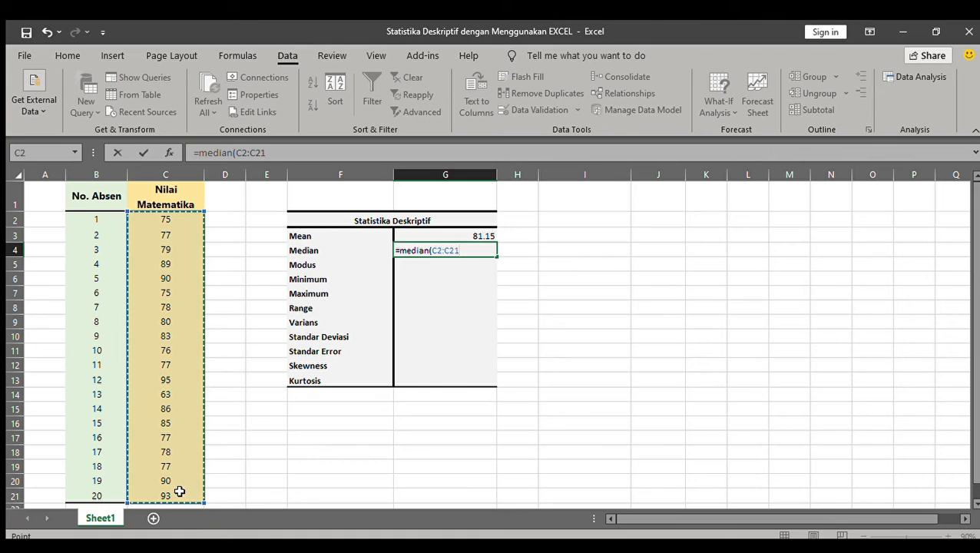
type(")")
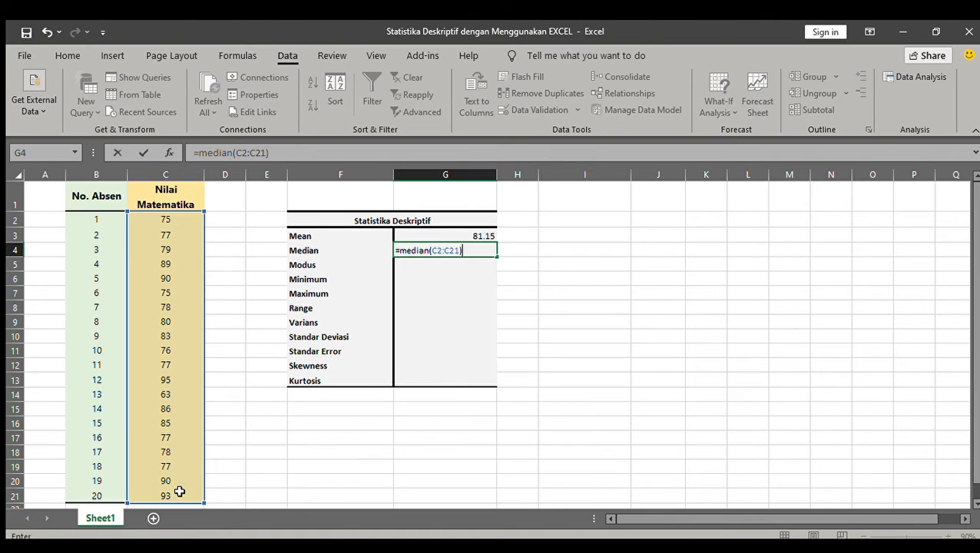
key("Return")
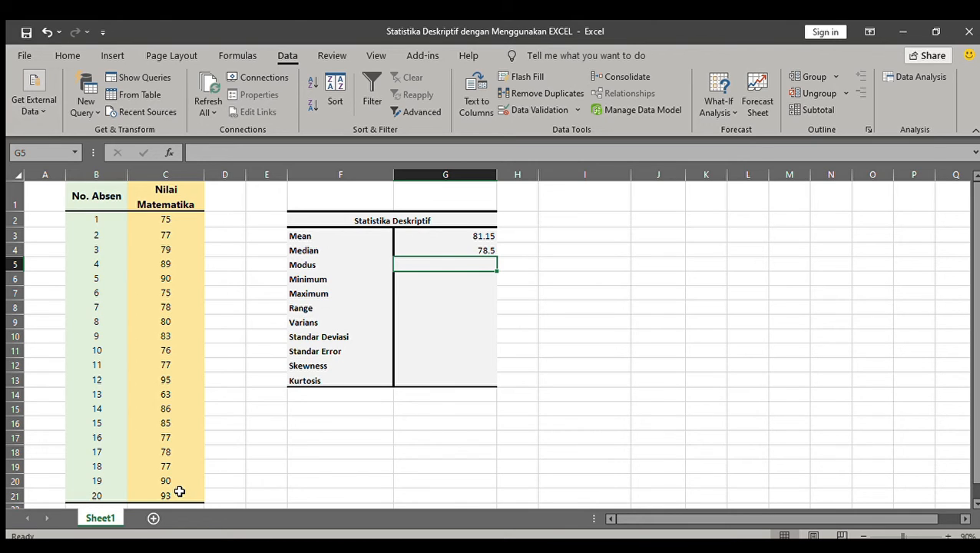
Calculate the mode of the math scores in G5, beside Modus, with =mode(C2:C21).
type("=mo")
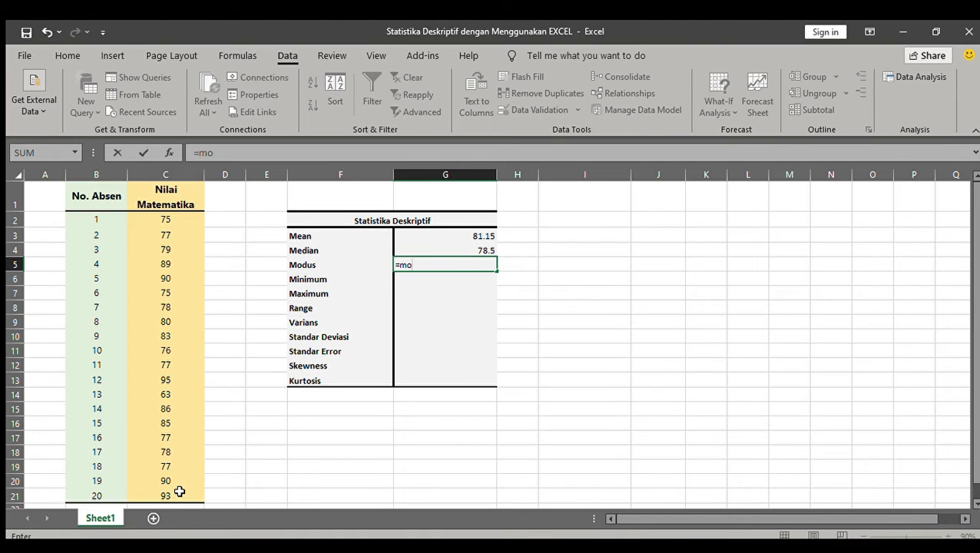
type("de(")
left_click_drag(169, 219, 178, 491)
type(")")
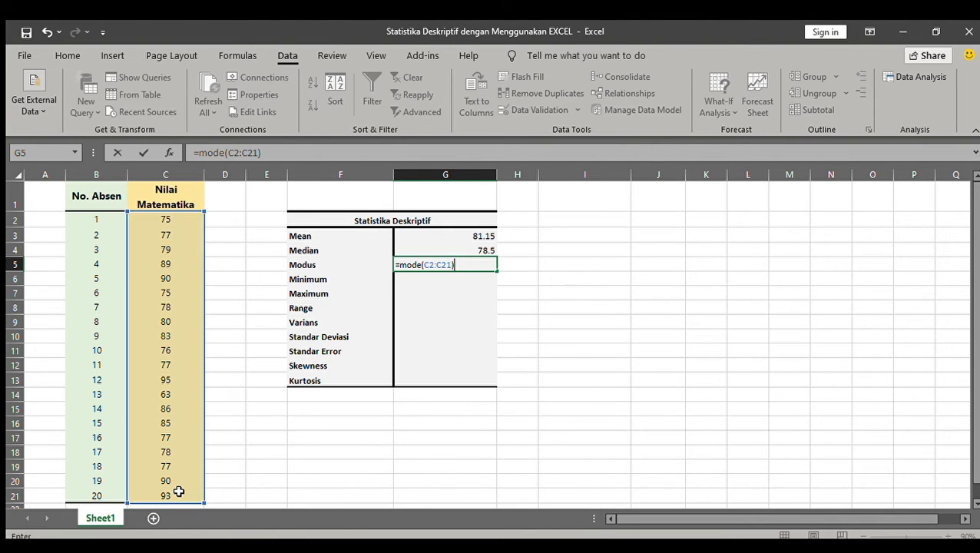
key("Return")
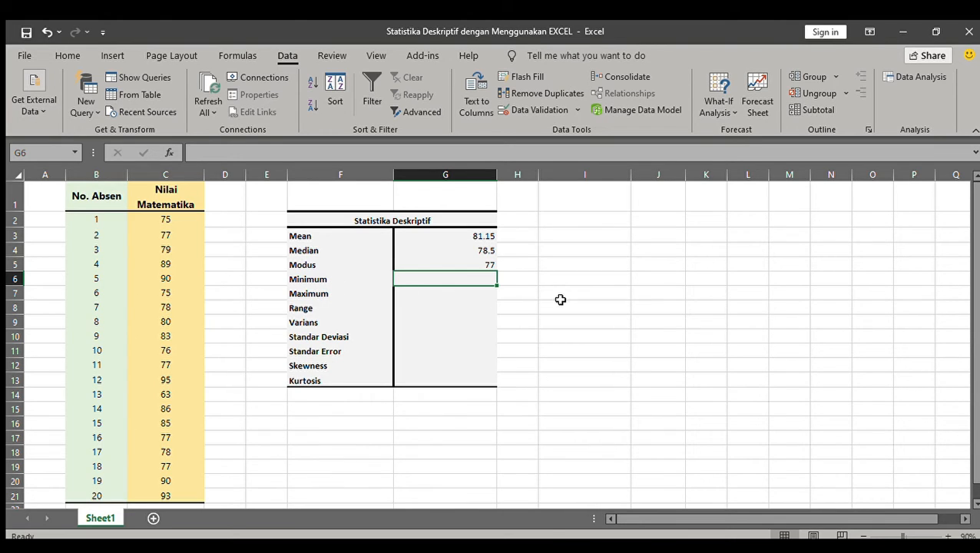
Find the lowest math score in G6, beside Minimum, with =min(C2:C21).
type("=")
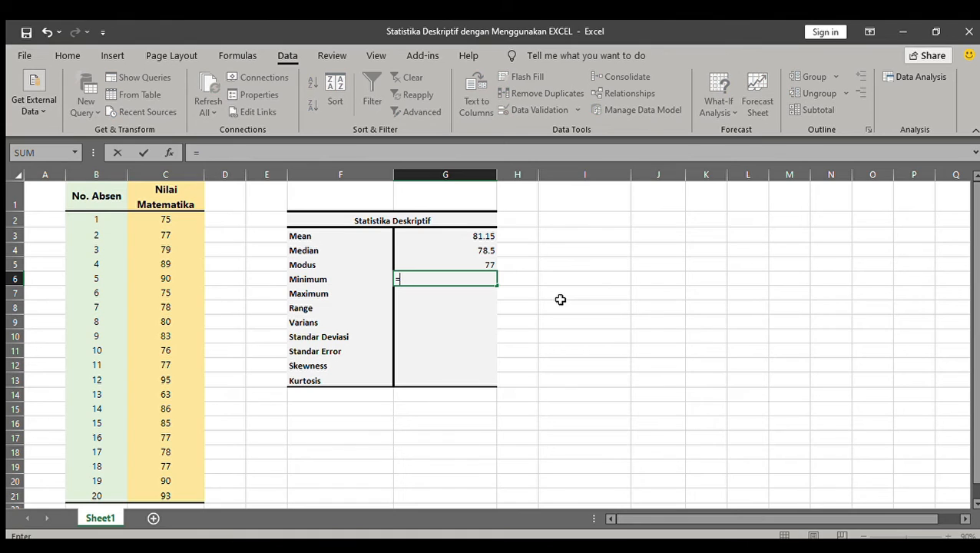
type("min(")
left_click(164, 219)
left_click_drag(162, 238, 177, 496)
type(")")
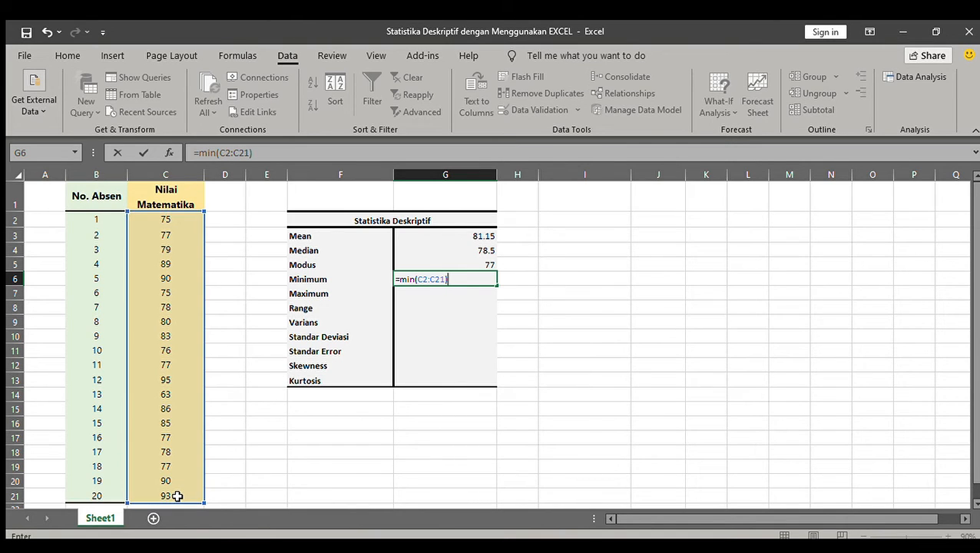
key("Return")
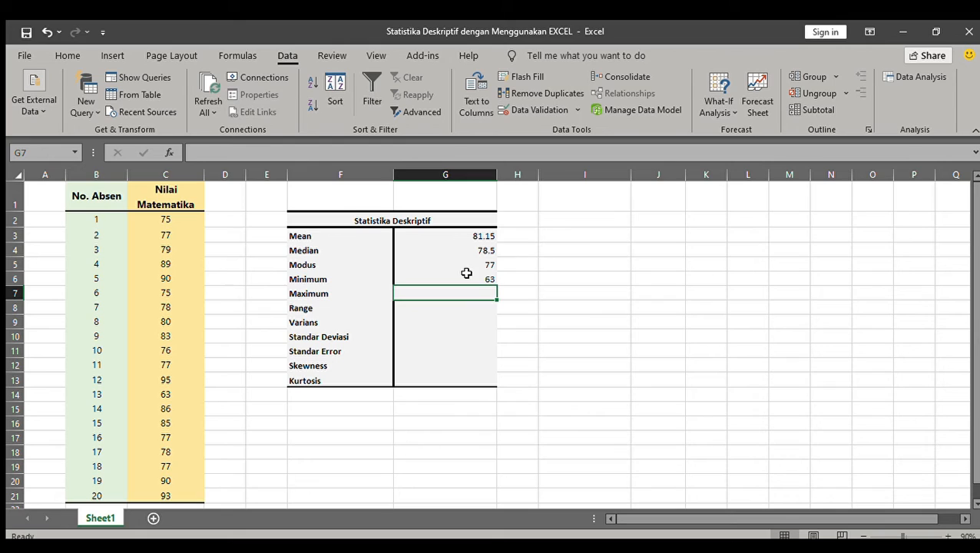
Find the highest math score in G7, beside Maximum, with =max(C2:C21).
type("=")
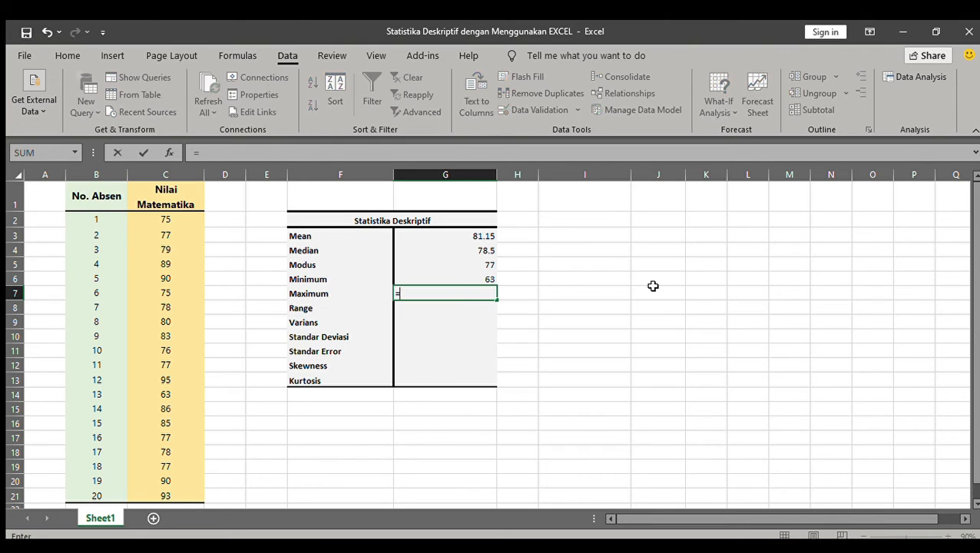
type("max(")
left_click_drag(154, 222, 165, 307)
left_click_drag(166, 346, 181, 494)
type(")")
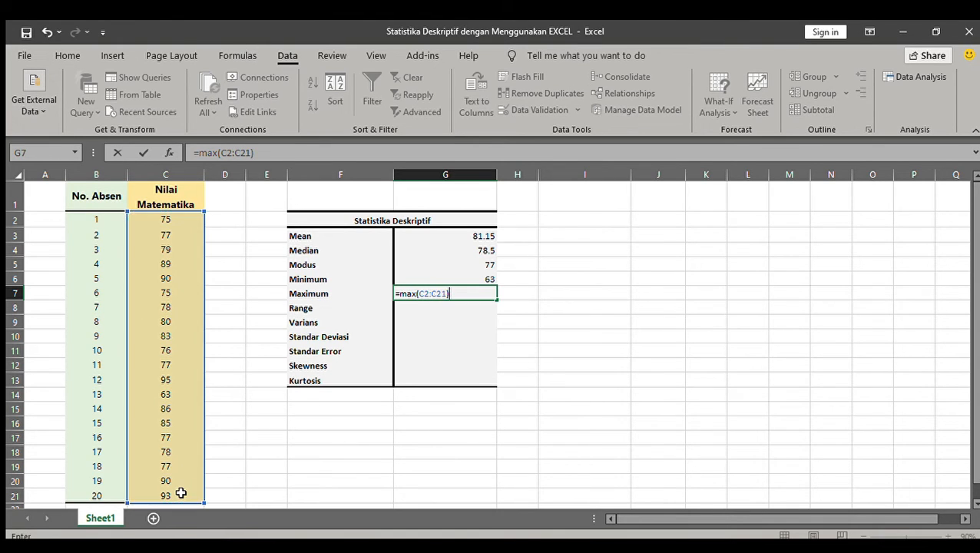
key("Return")
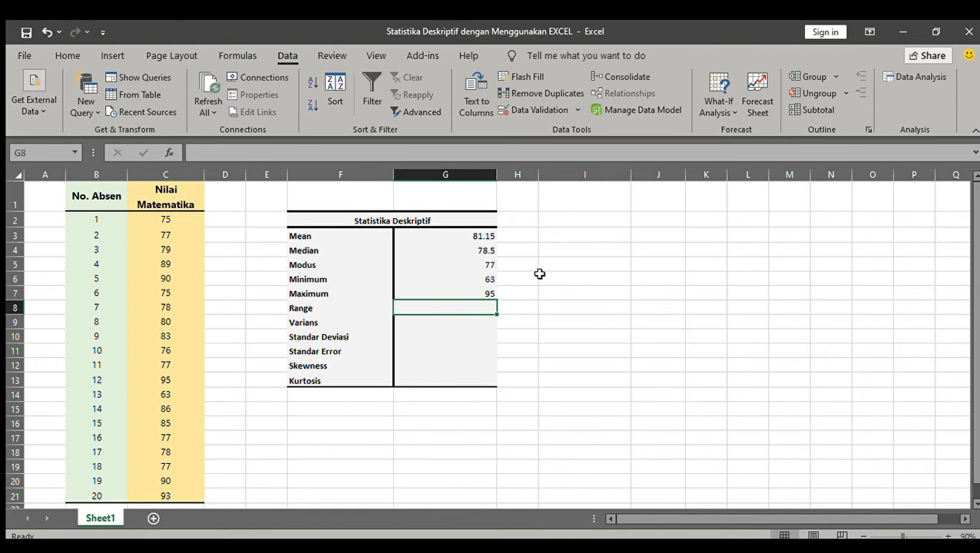
Calculate the range in G8 by subtracting the minimum from the maximum with =G7-G6.
type("=")
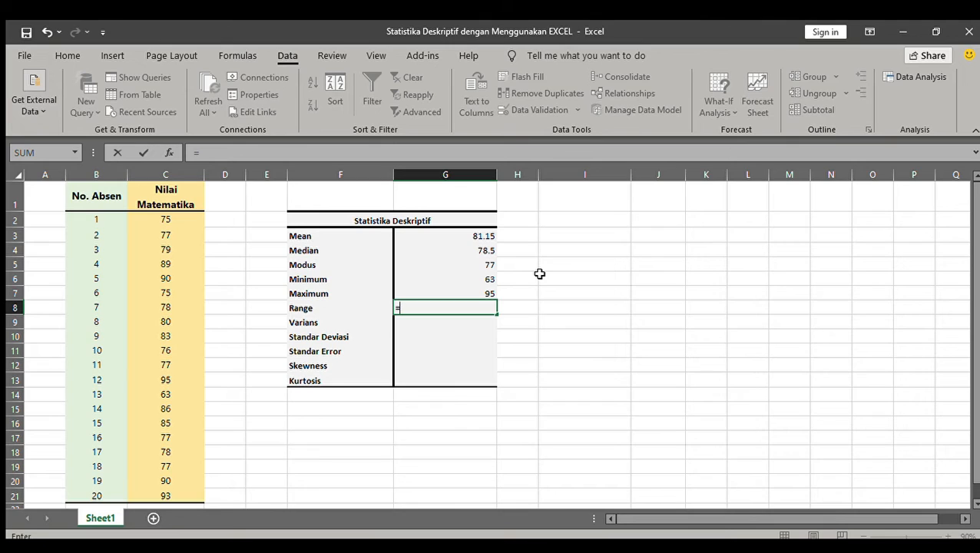
left_click(488, 291)
type("-")
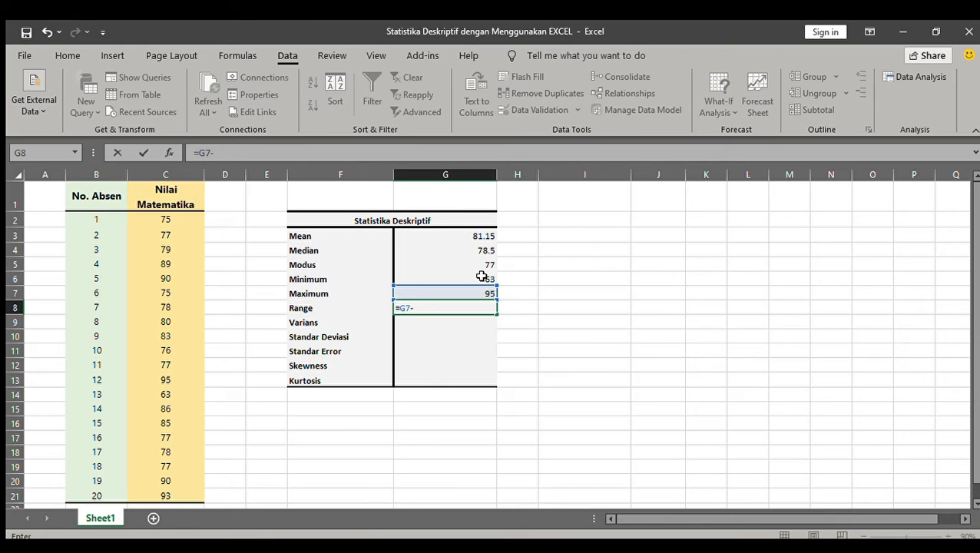
left_click(481, 276)
key("Return")
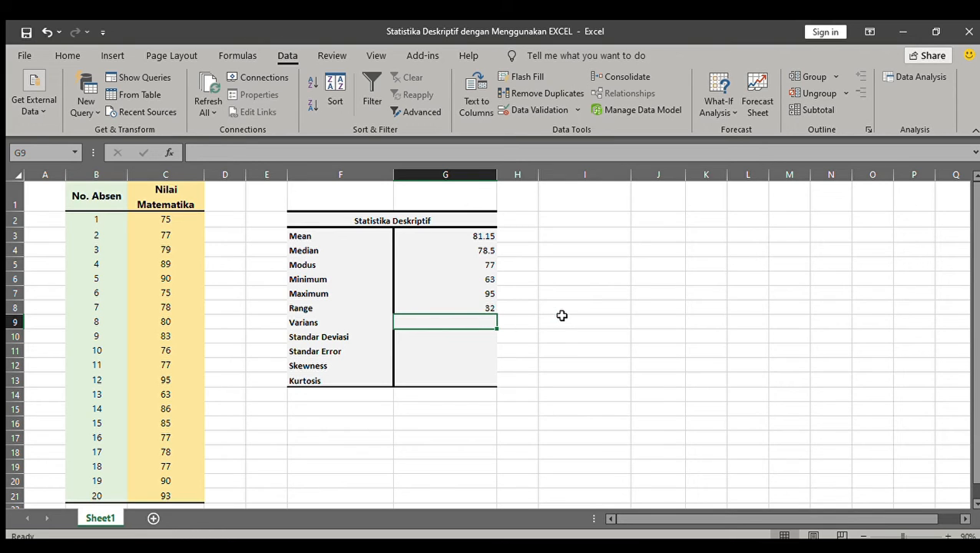
Calculate the variance of the math scores in G9, beside Varians, with =var(C2:C21).
type("=")
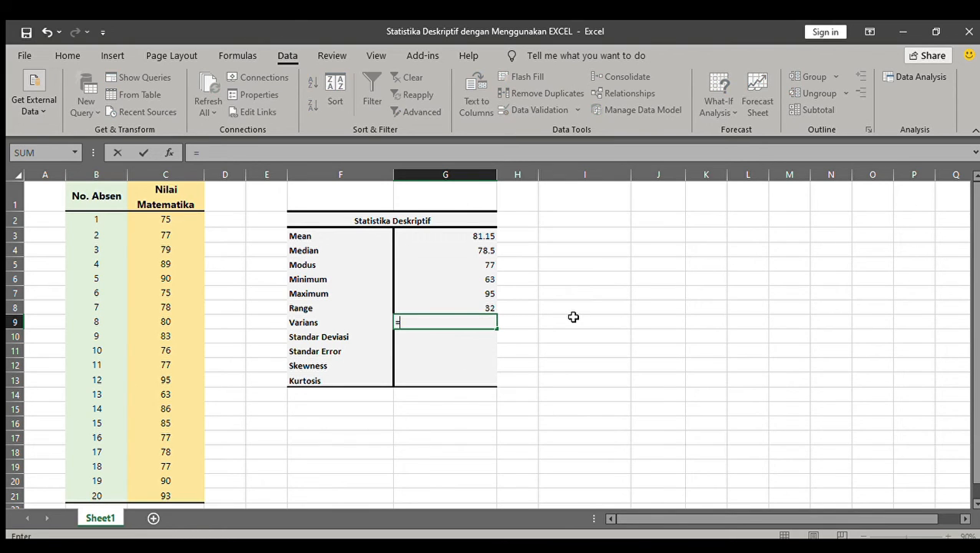
type("var(")
left_click_drag(171, 220, 191, 494)
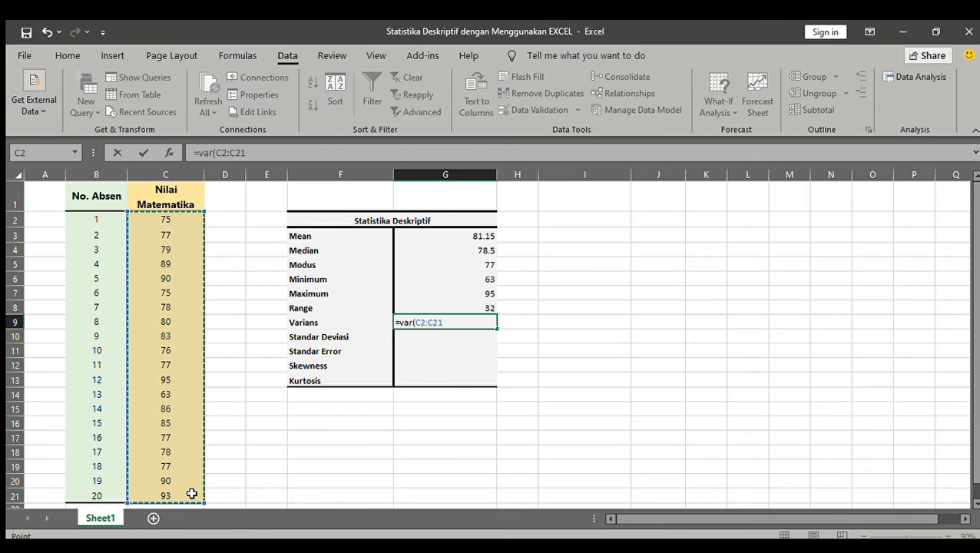
type(")")
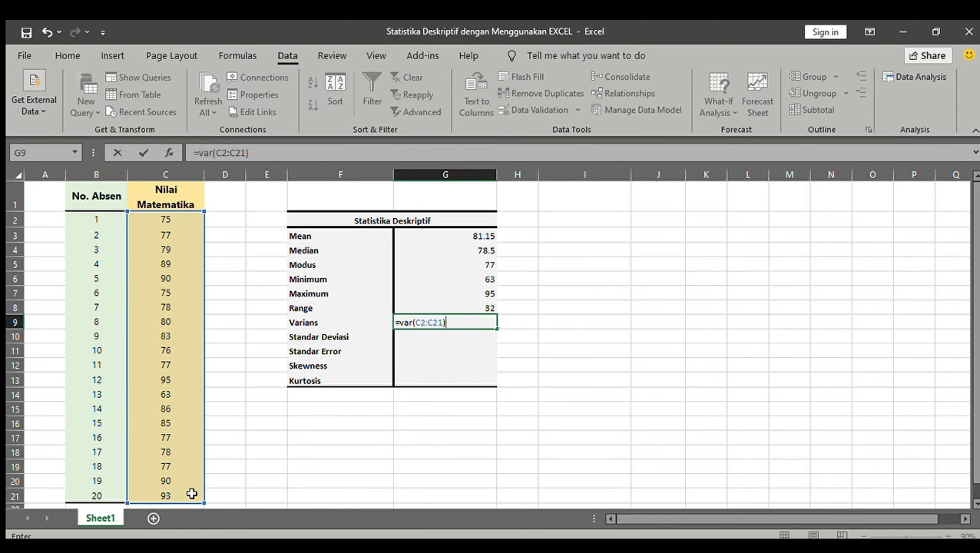
key("Return")
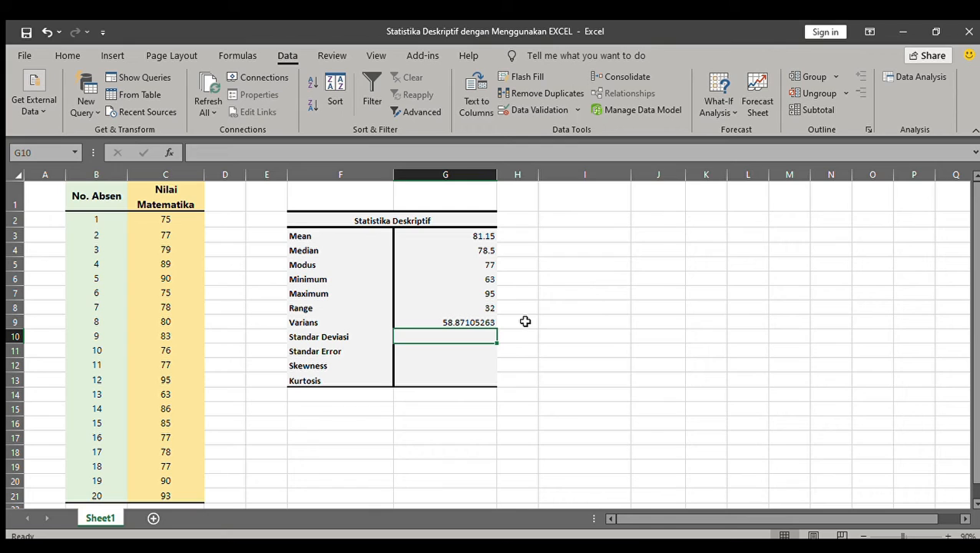
Calculate the standard deviation of the math scores in G10 with =stdev(C2:C21).
type("=")
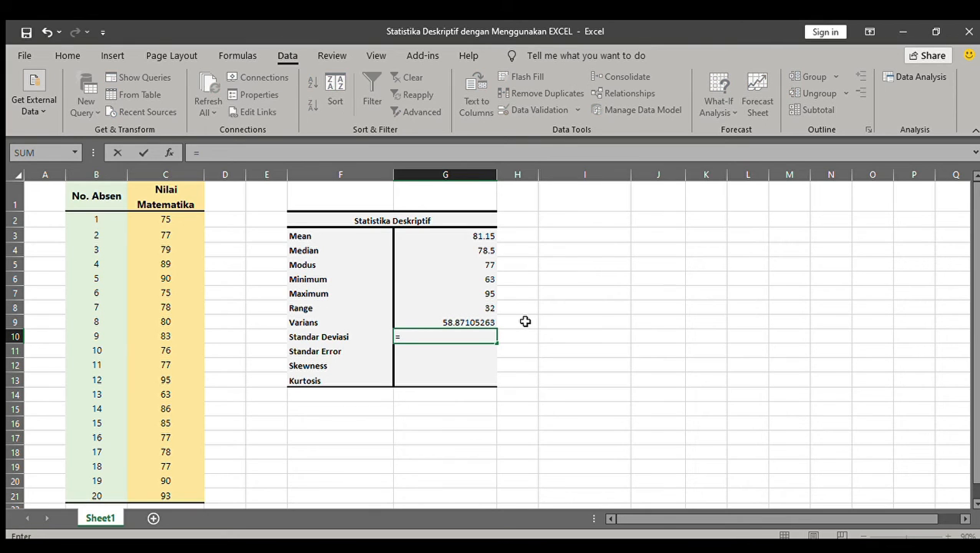
type("stdev(")
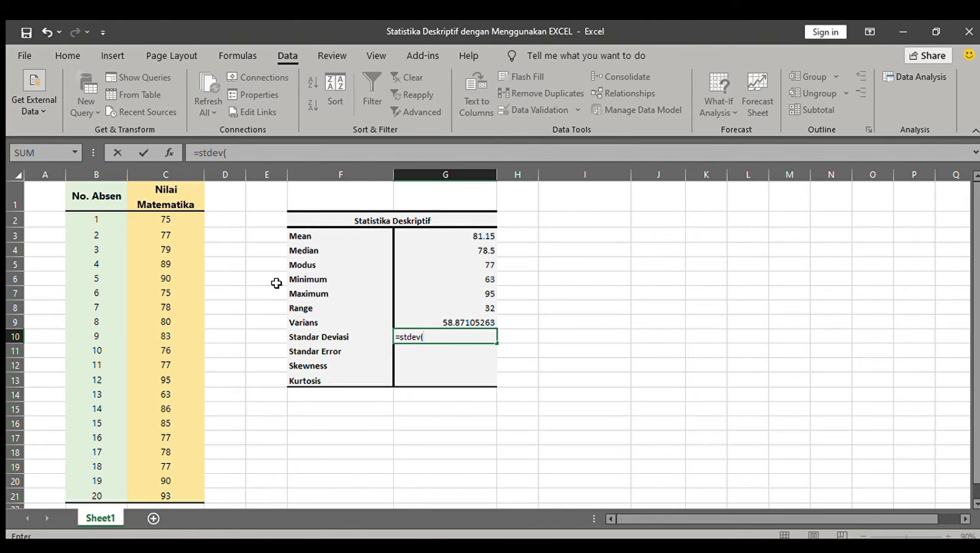
left_click_drag(166, 222, 176, 491)
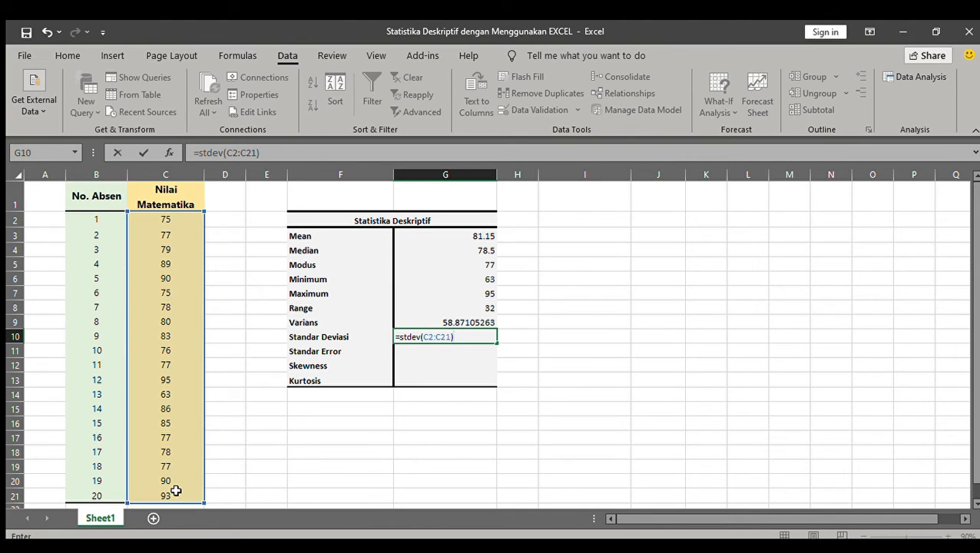
key("Return")
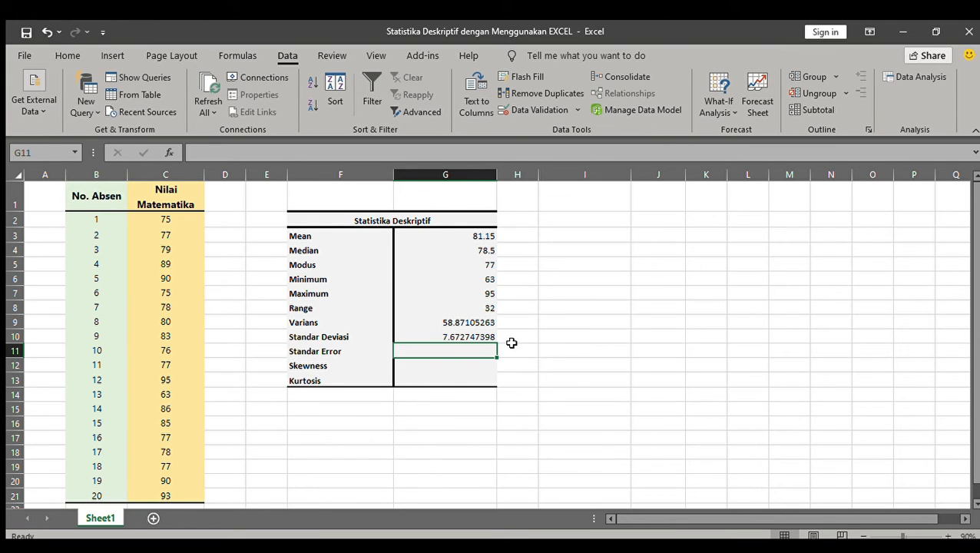
Write the standard error formula in G11, beside Standar Error, as =stdev(C2:C21)/sqrt(count(C2:C21).
type("=")
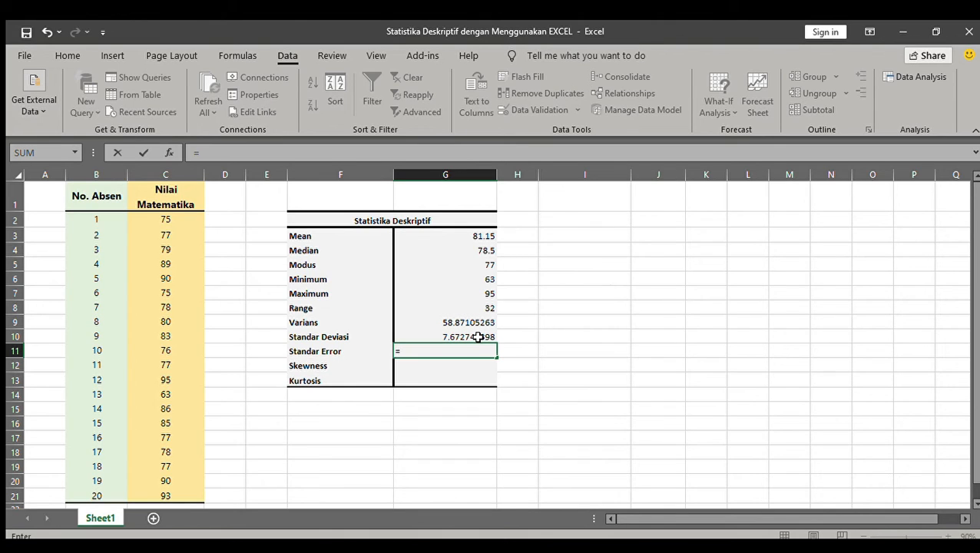
type("stdev(")
left_click(169, 219)
left_click_drag(169, 219, 172, 489)
type(")/sqrt")
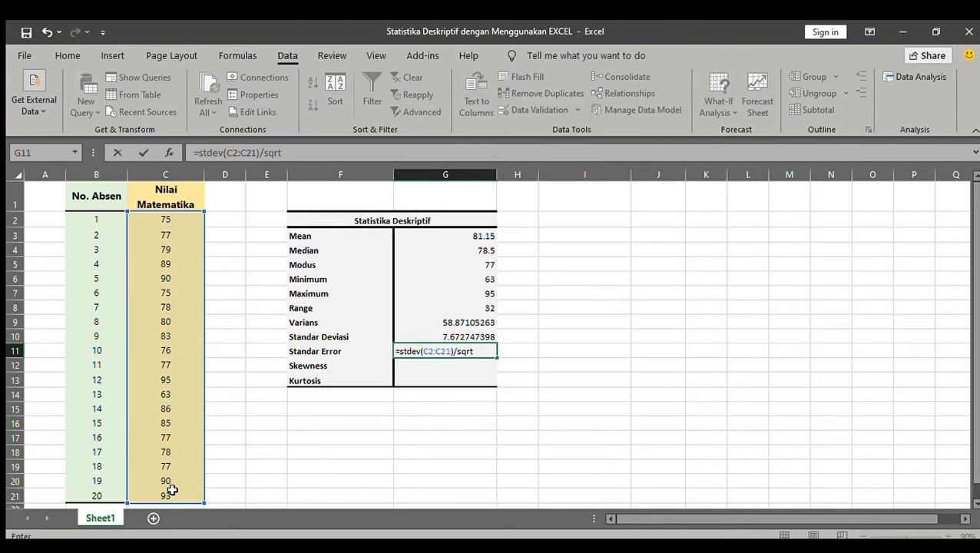
type("(count(")
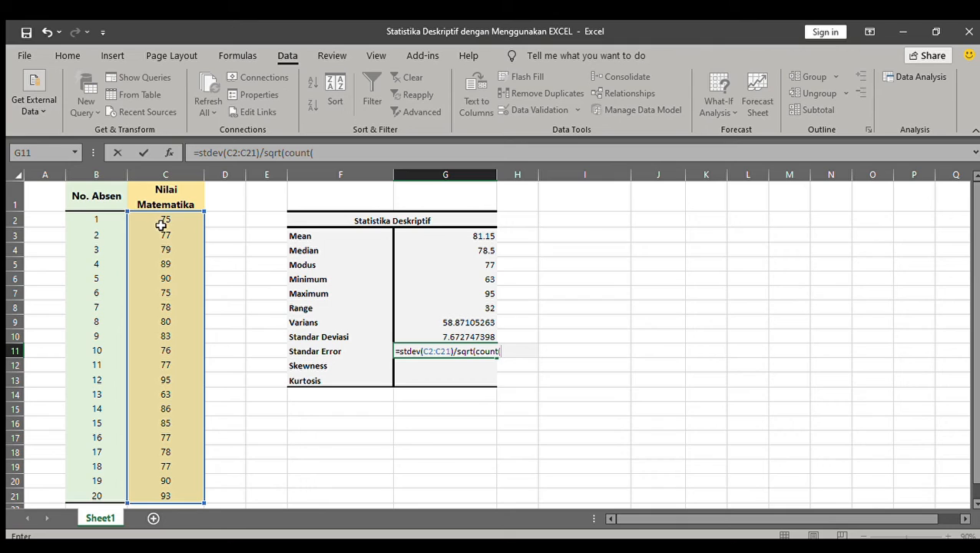
left_click(328, 156)
type("C2")
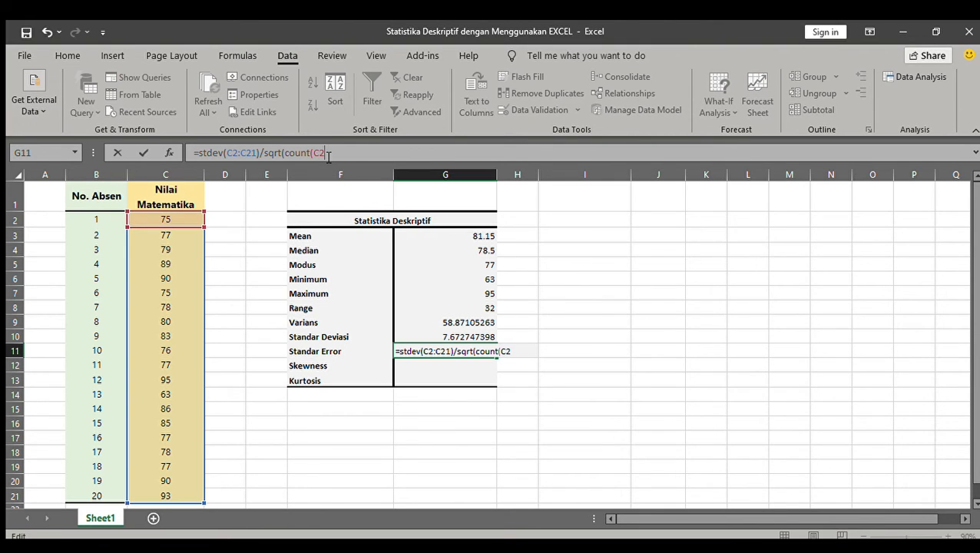
type(":C21")
type(")")
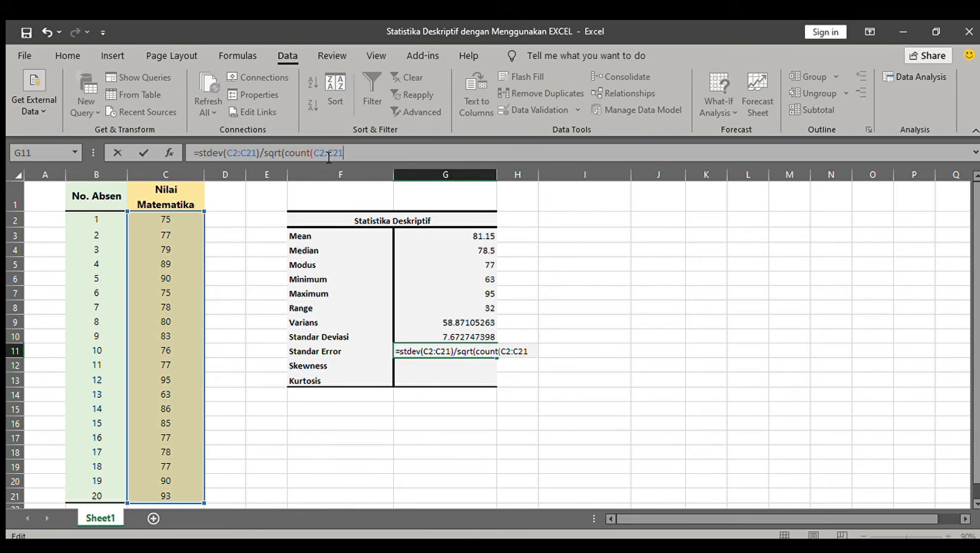
Complete the standard error formula in G11 by adding the missing parentheses, giving =(stdev(C2:C21))/sqrt(count(C2:C21)).
left_click(199, 157)
type("(")
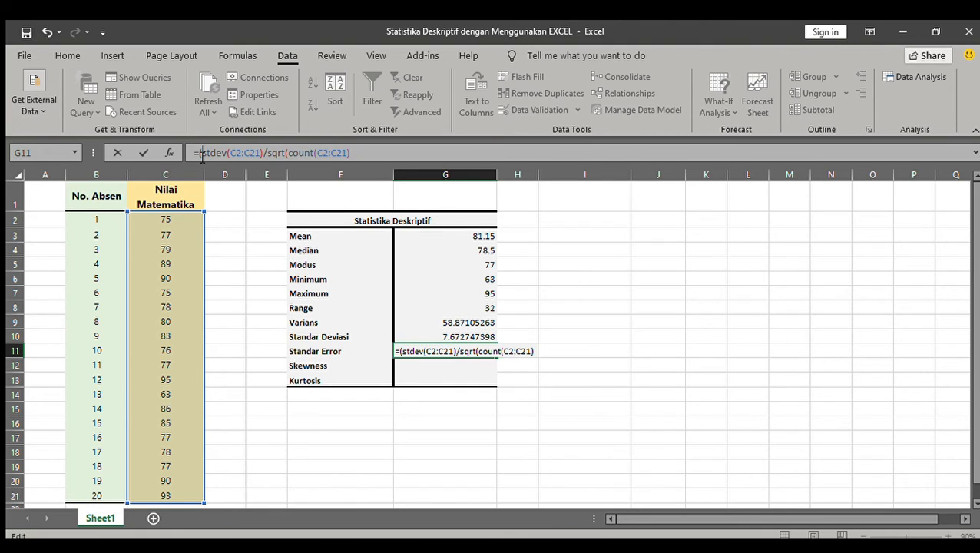
left_click(262, 152)
type(")")
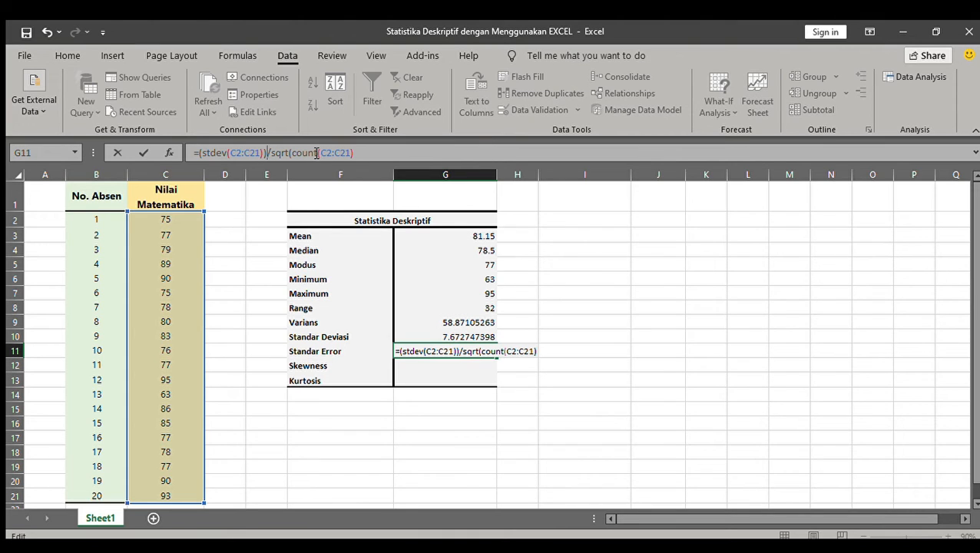
left_click(356, 152)
type(")")
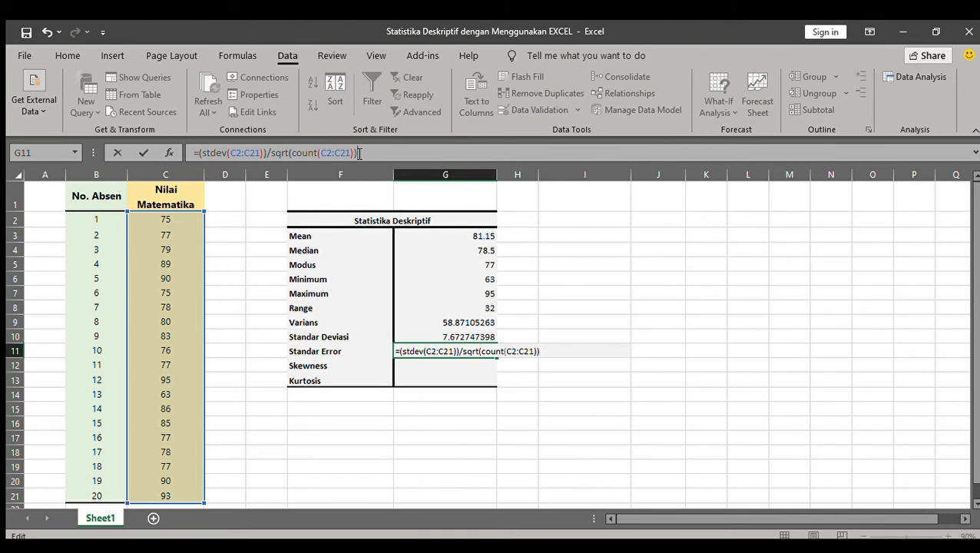
key("Return")
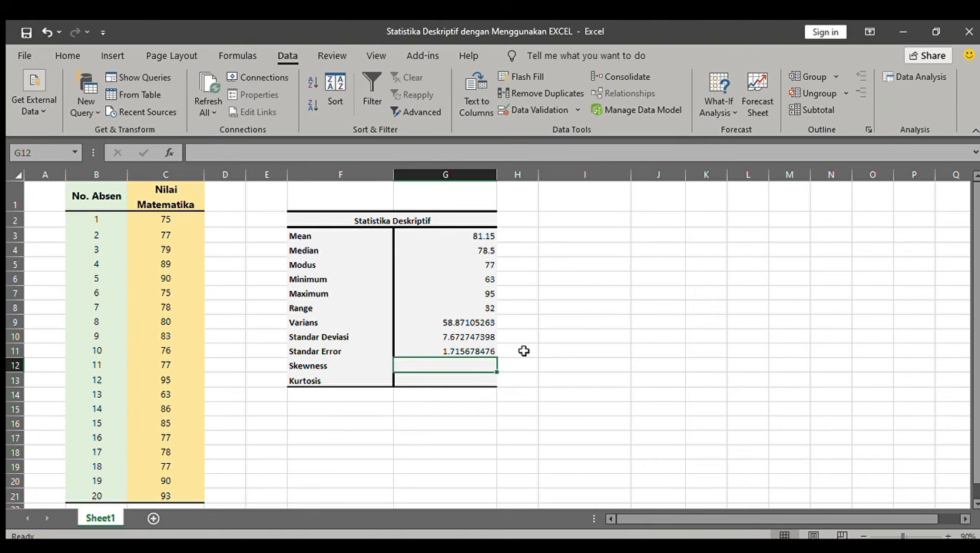
Calculate the skewness of the math scores in G12, beside Skewness, with =skew(C2:C21).
type("=skew(")
left_click_drag(175, 221, 184, 492)
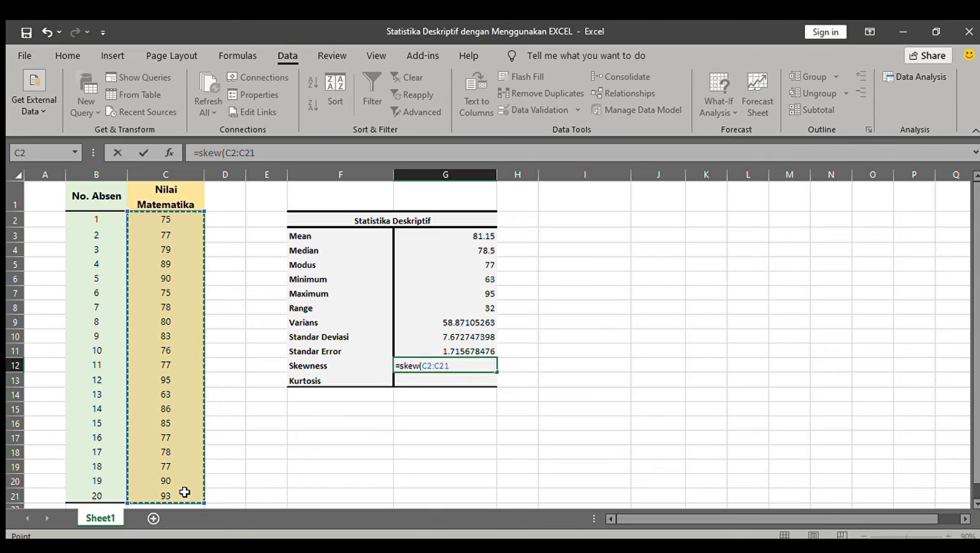
type(")")
key("Return")
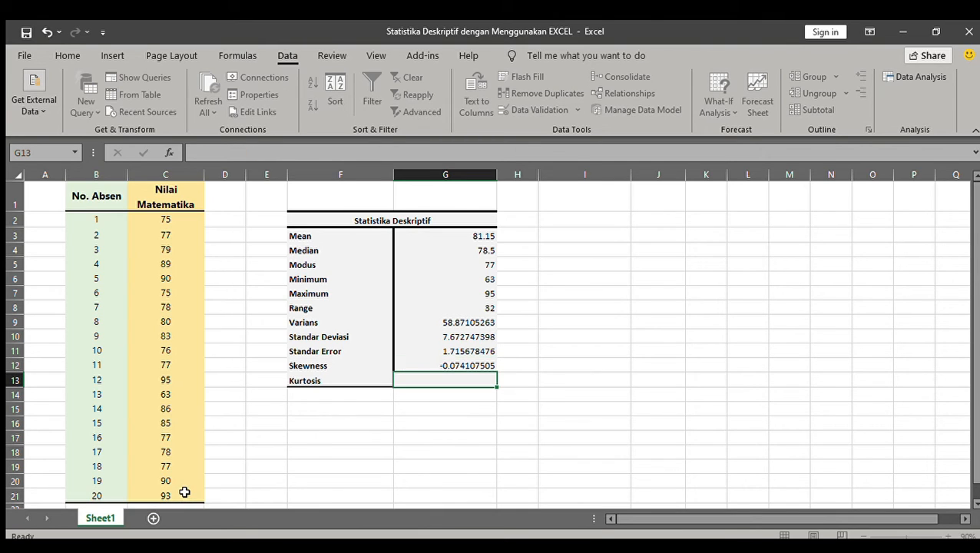
Calculate the kurtosis of the math scores in G13, beside Kurtosis, with =kurt(C2:C21).
type("=")
key("BackSpace")
type("=")
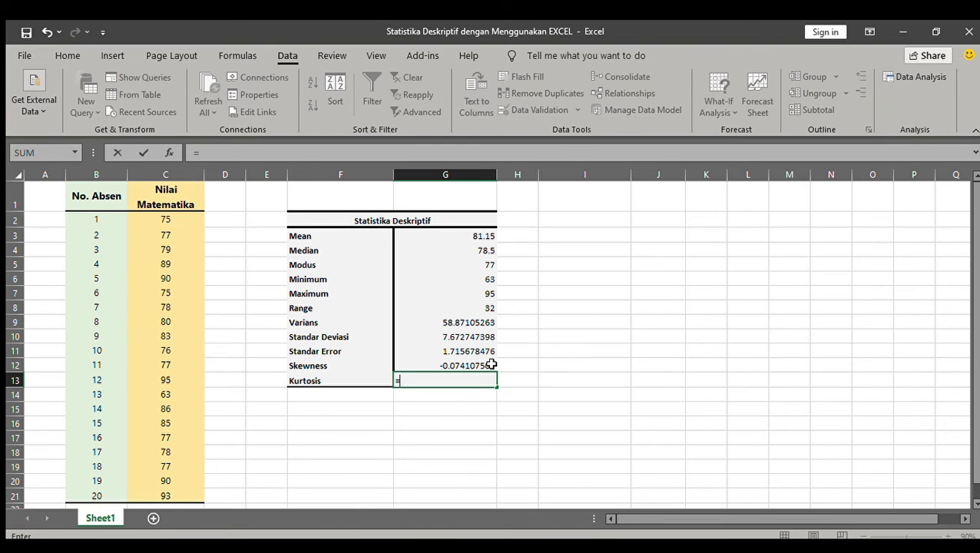
type("kurt(")
left_click_drag(176, 220, 180, 495)
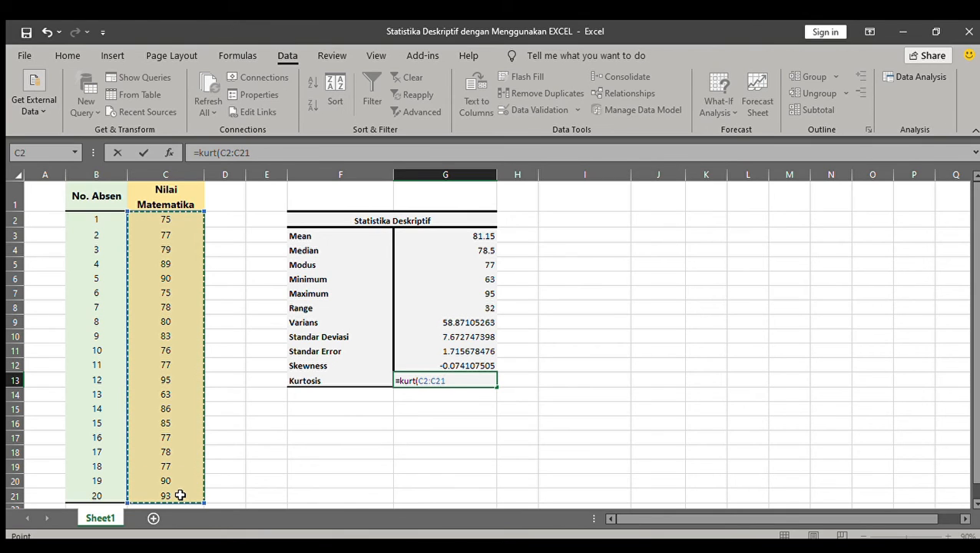
type(")")
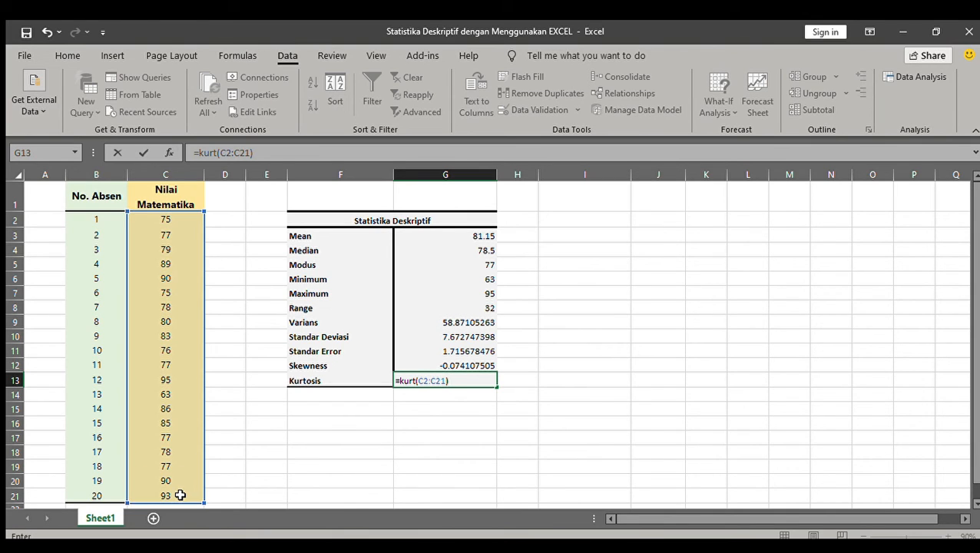
key("Return")
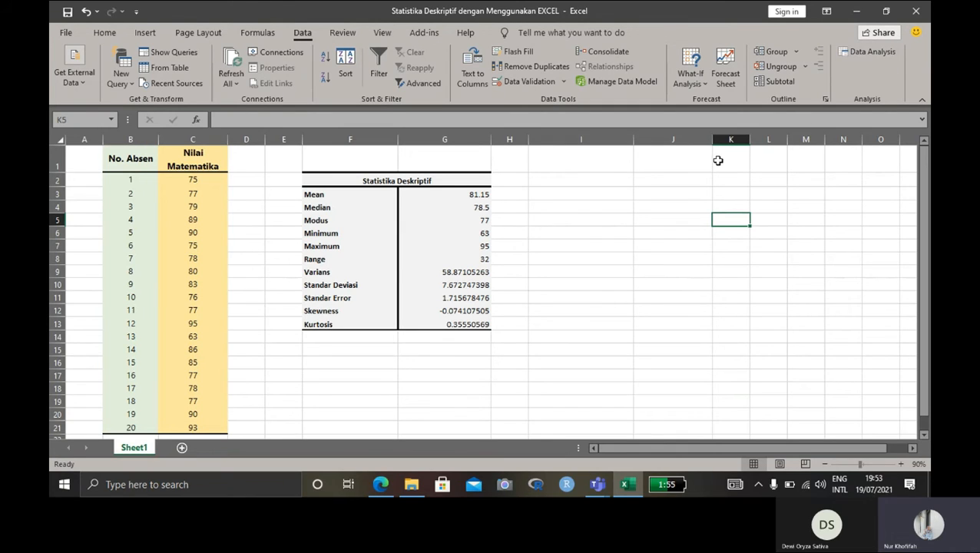
Check the Analysis ToolPak entry among the add-ins in the Excel options and accept the options.
left_click(70, 35)
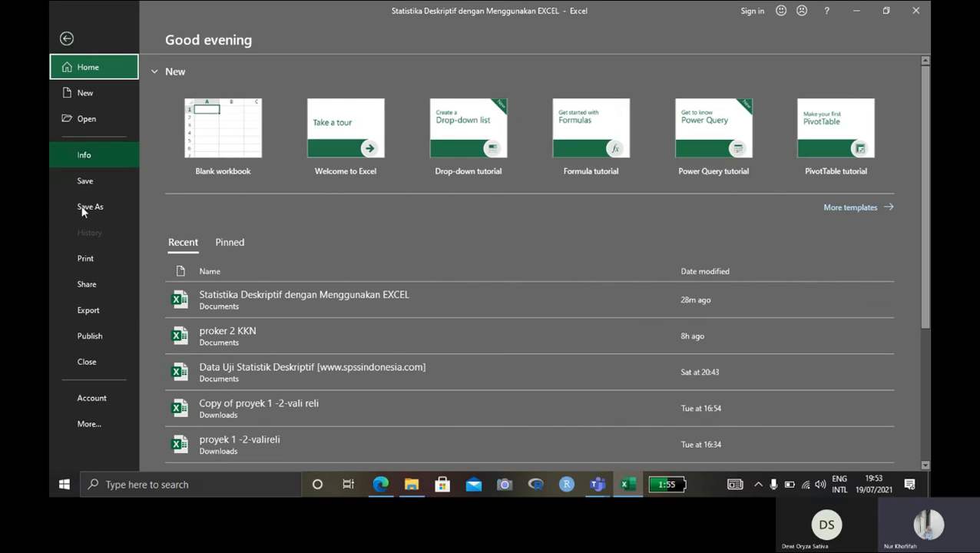
left_click(102, 424)
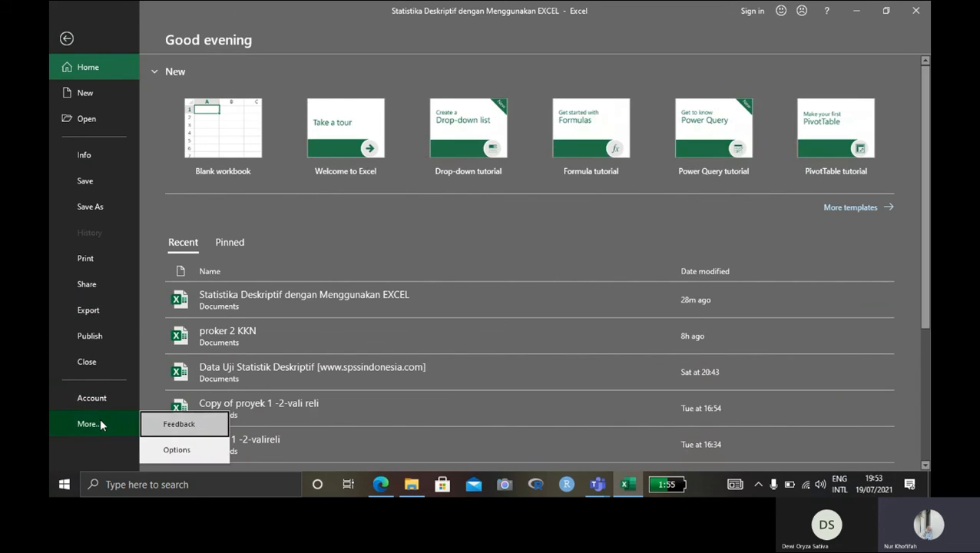
left_click(173, 450)
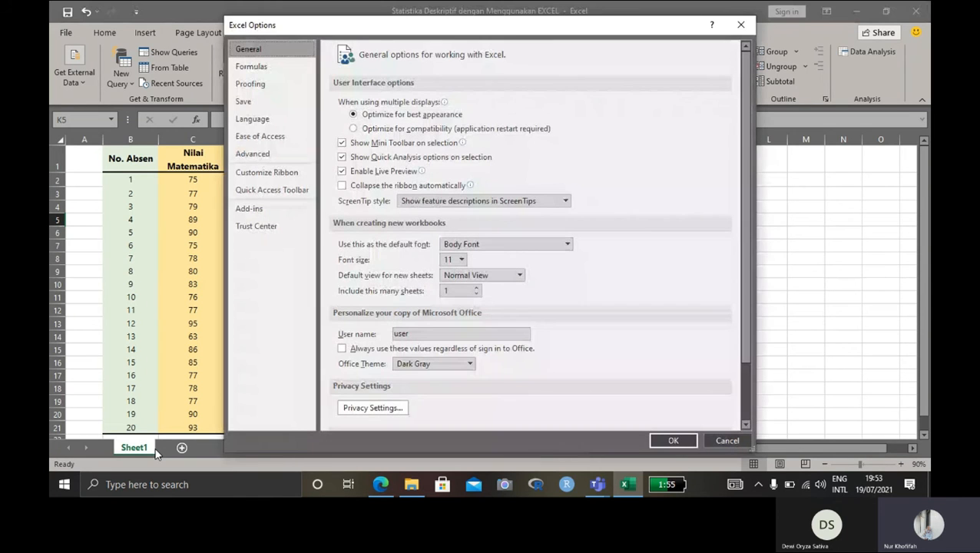
left_click(274, 211)
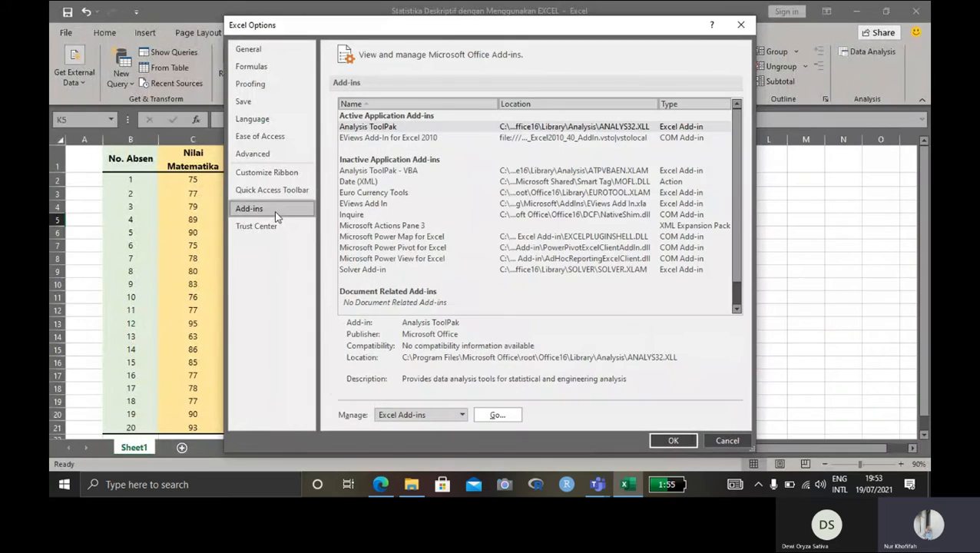
left_click(404, 126)
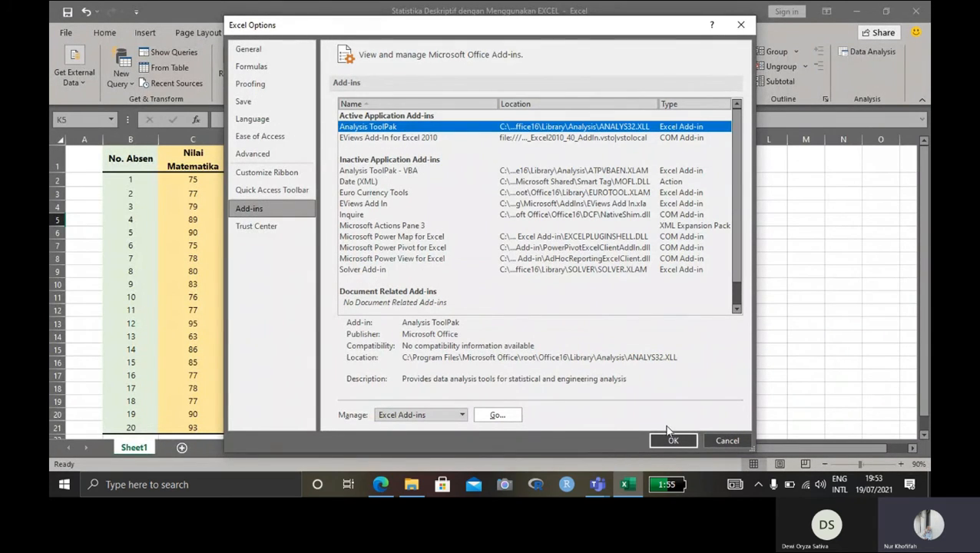
left_click(672, 441)
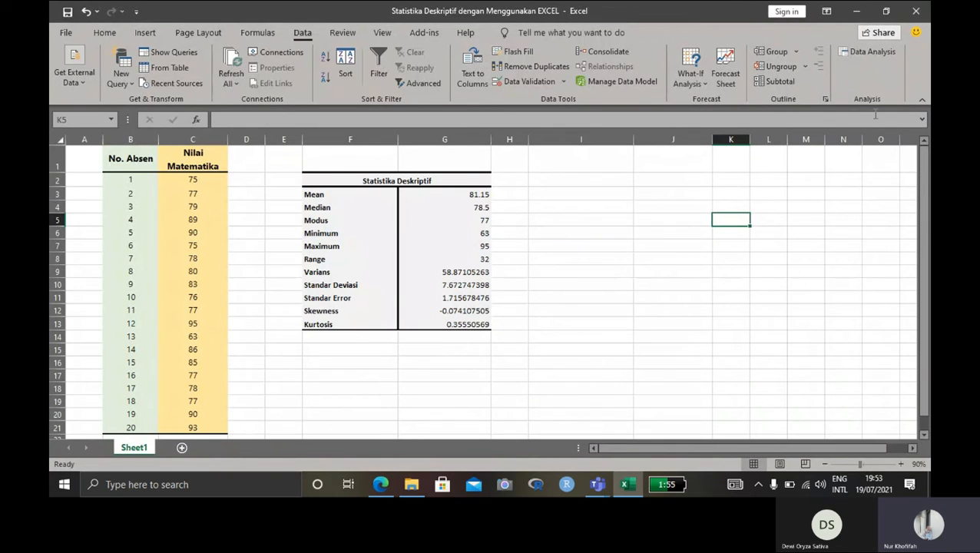
Run the Descriptive Statistics data analysis on the math scores in C2:C21, with the summary statistics output at I2.
left_click(857, 58)
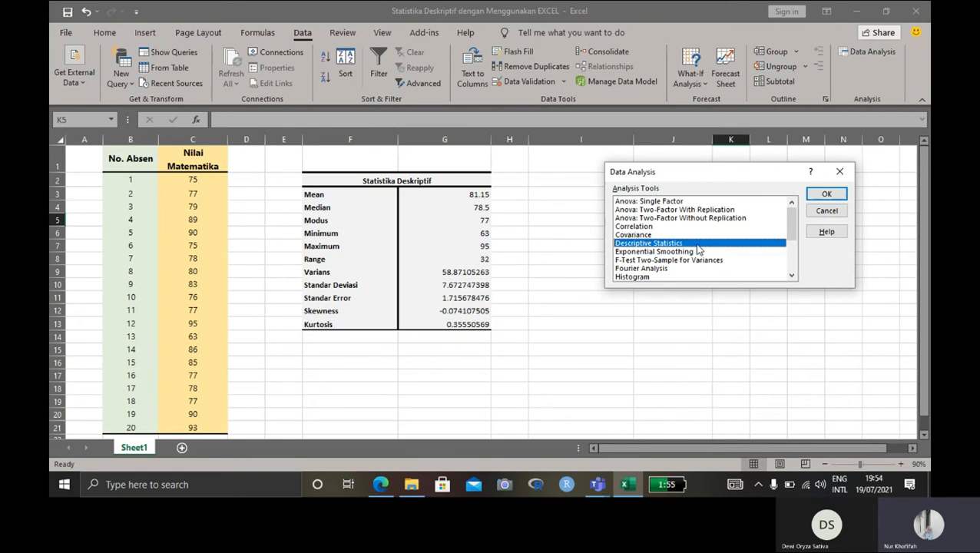
left_click(826, 194)
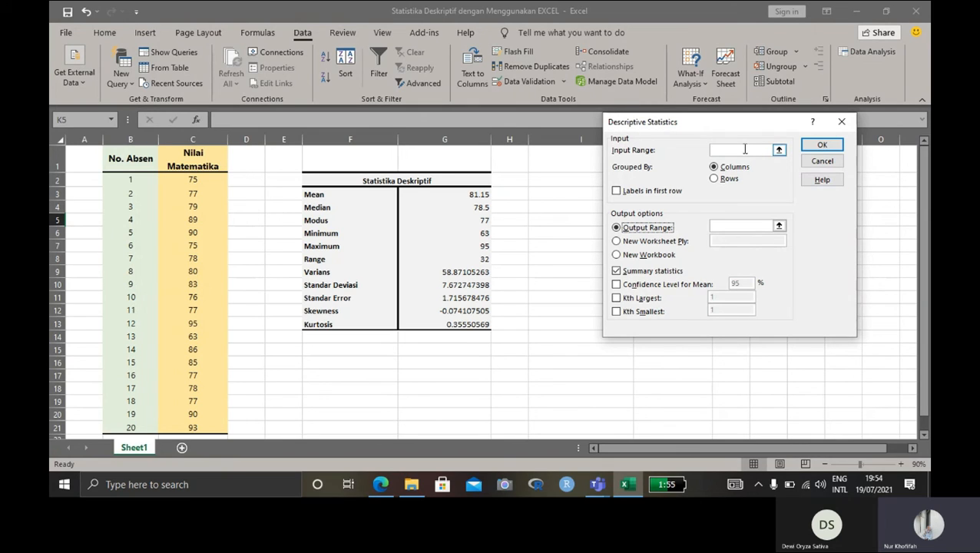
left_click(744, 150)
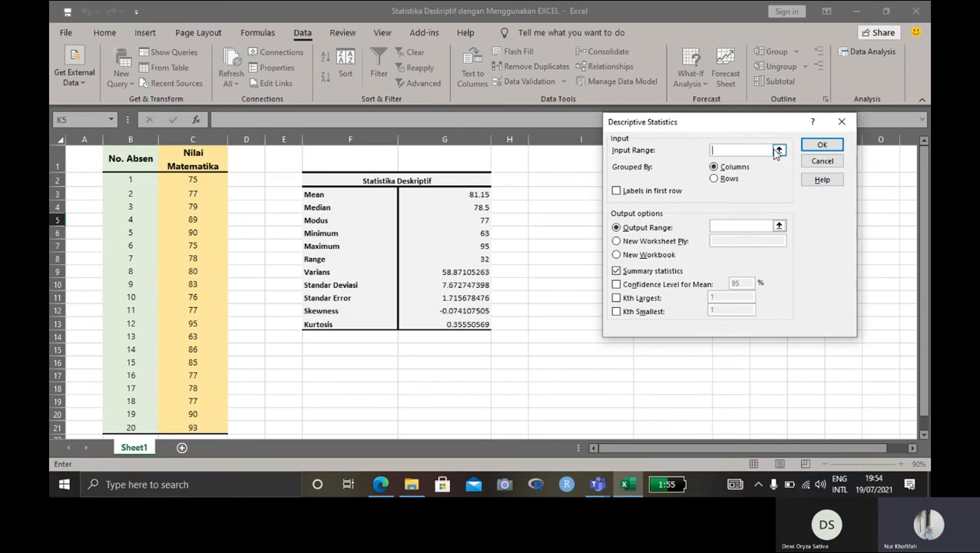
left_click(193, 180)
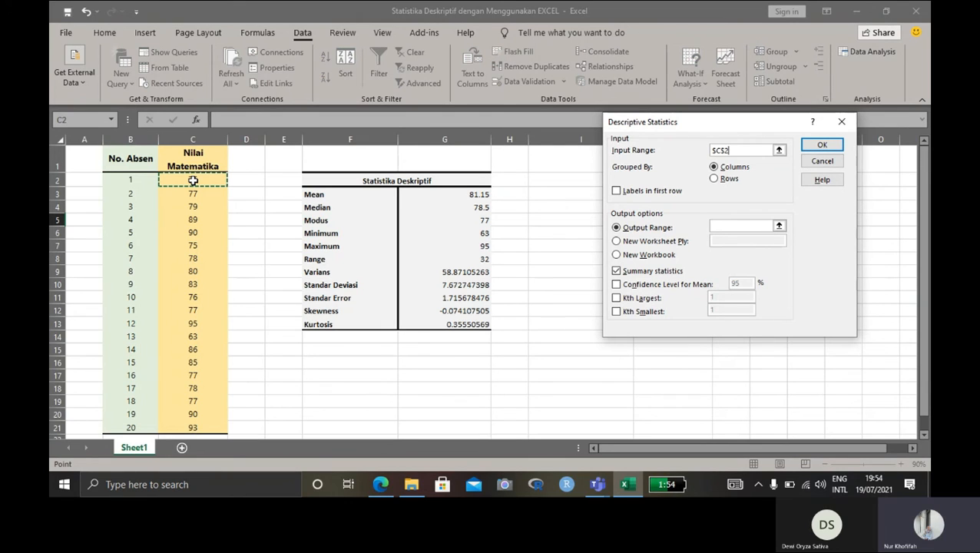
left_click_drag(193, 180, 198, 426)
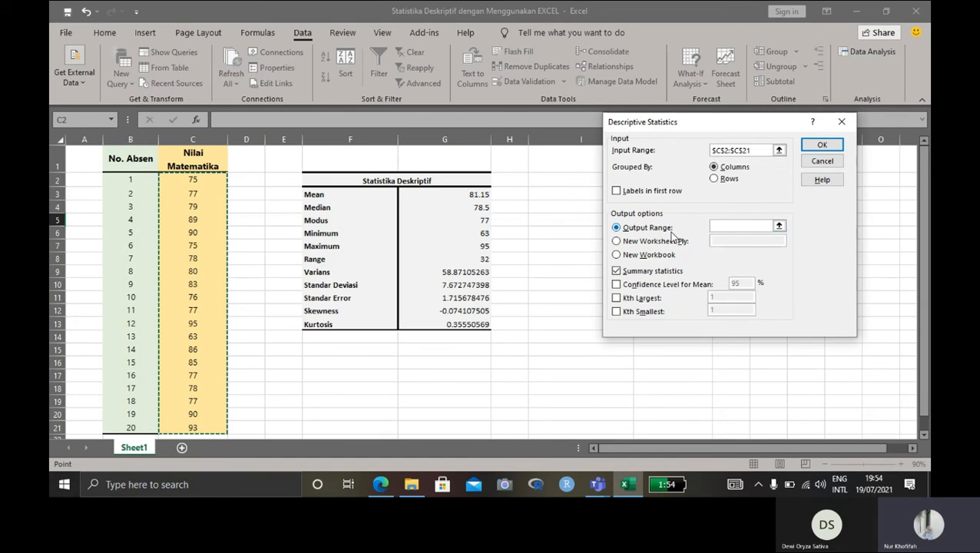
left_click(729, 225)
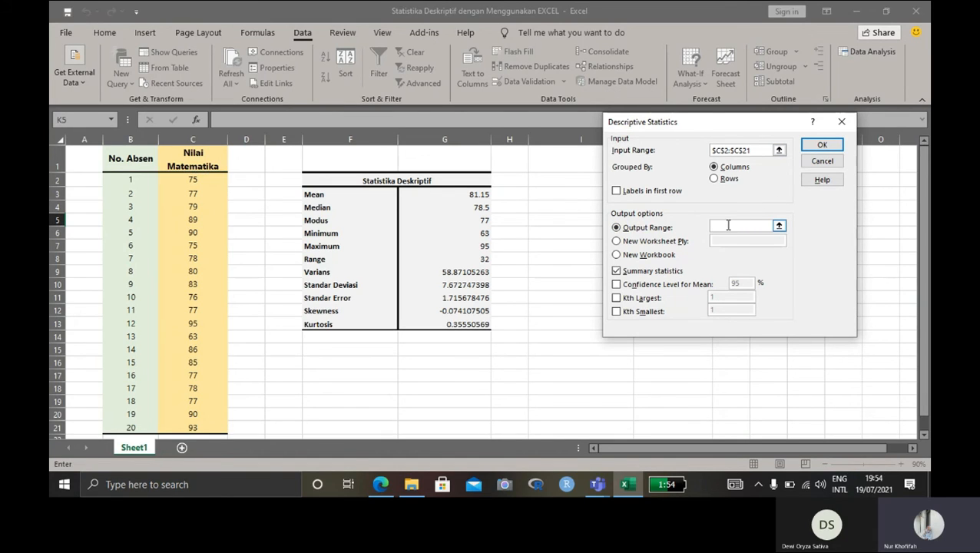
left_click(588, 184)
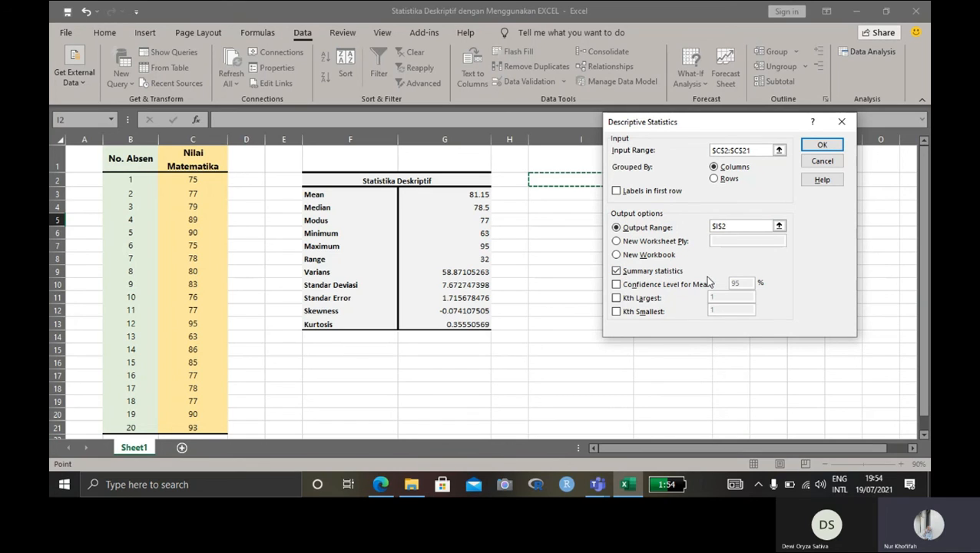
left_click(812, 147)
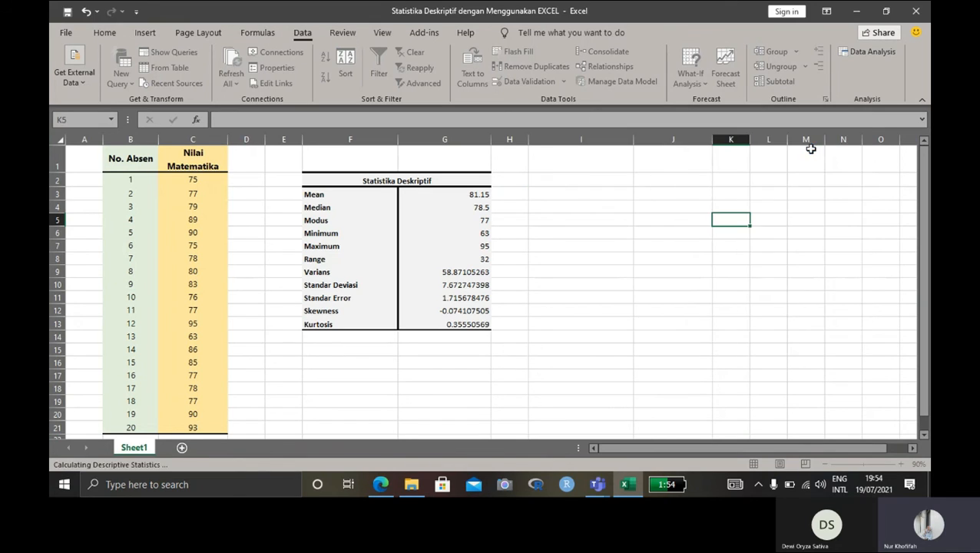
Examine the Sum and Count entries in the generated descriptive statistics table.
left_click(748, 225)
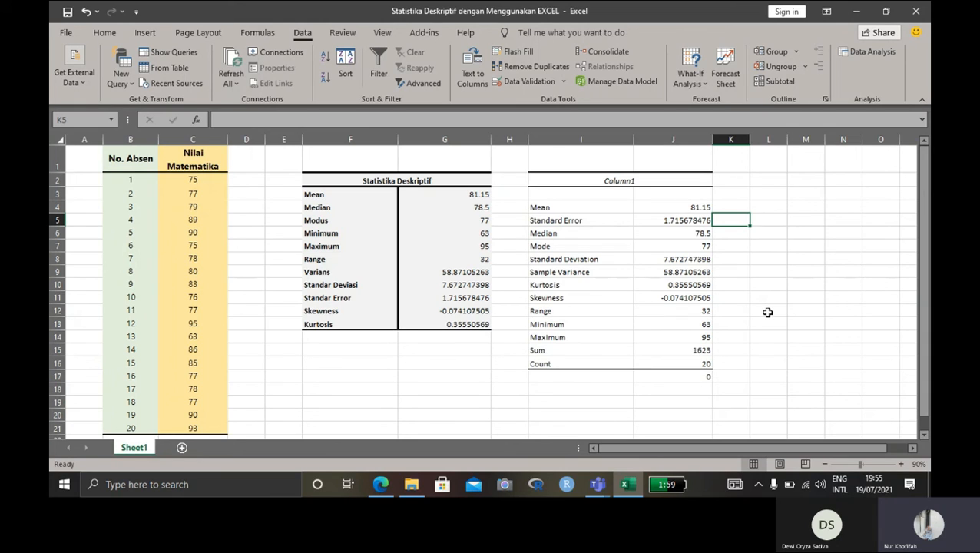
left_click(694, 349)
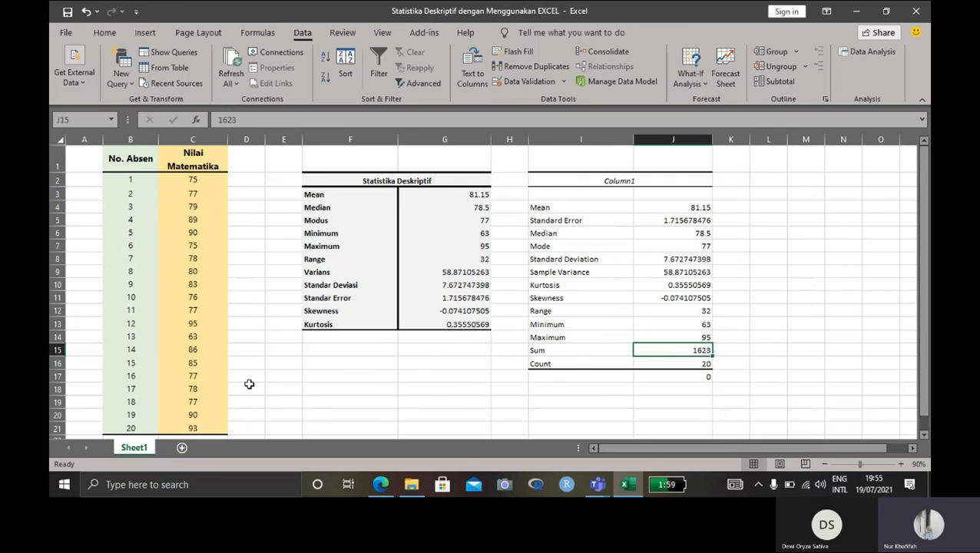
left_click(663, 362)
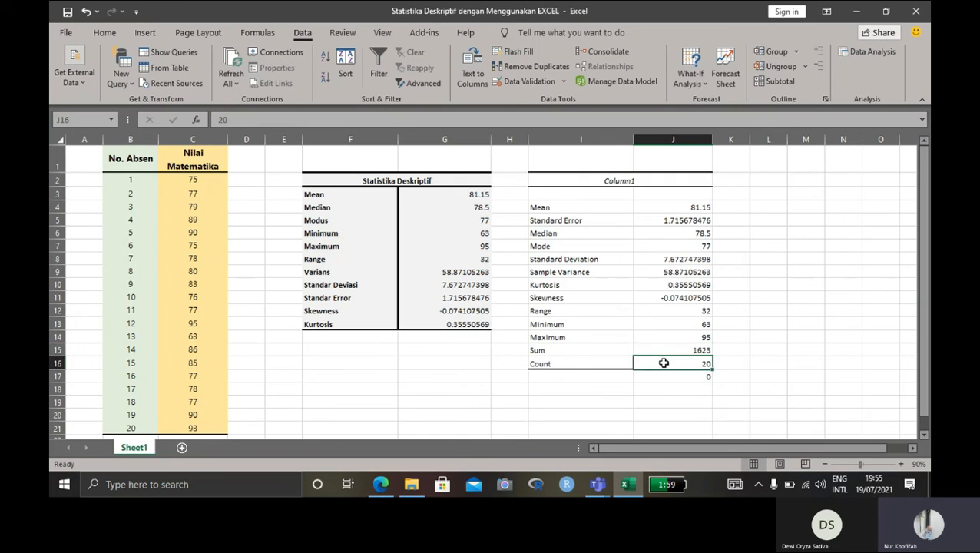